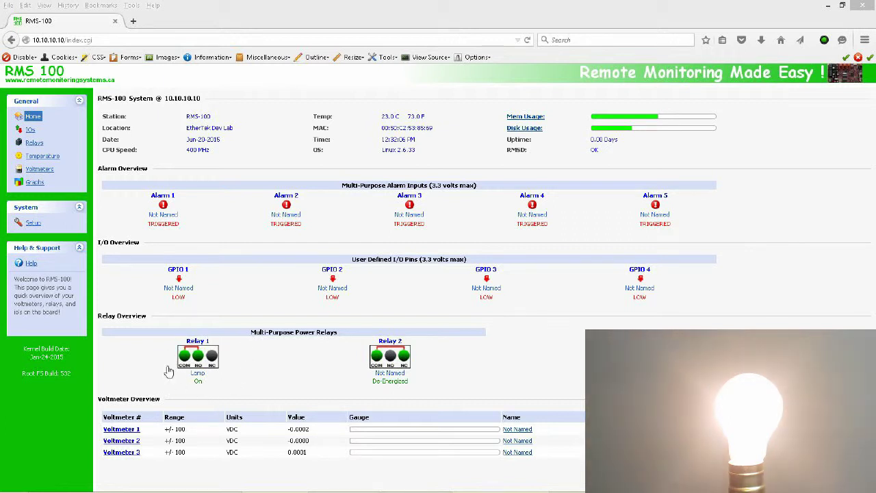
- Toggle Relay 1 and its lamp off, back on, then off again from Relay Overview
left_click(215, 358)
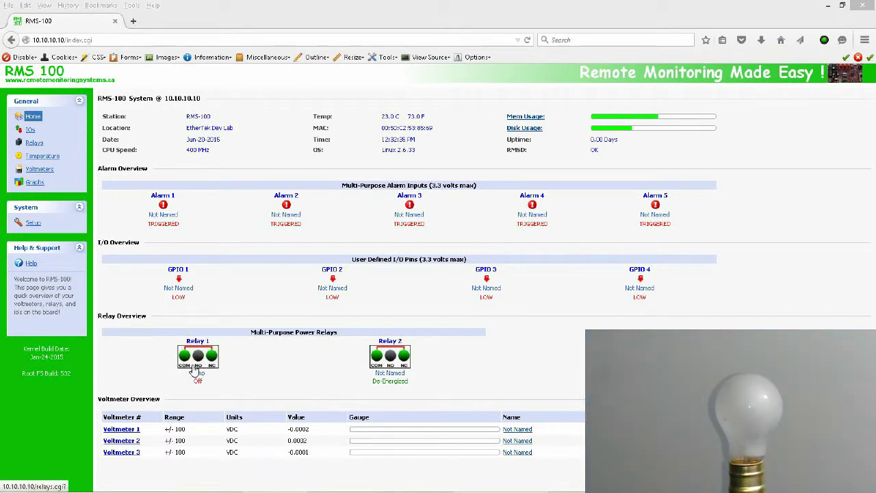
left_click(195, 368)
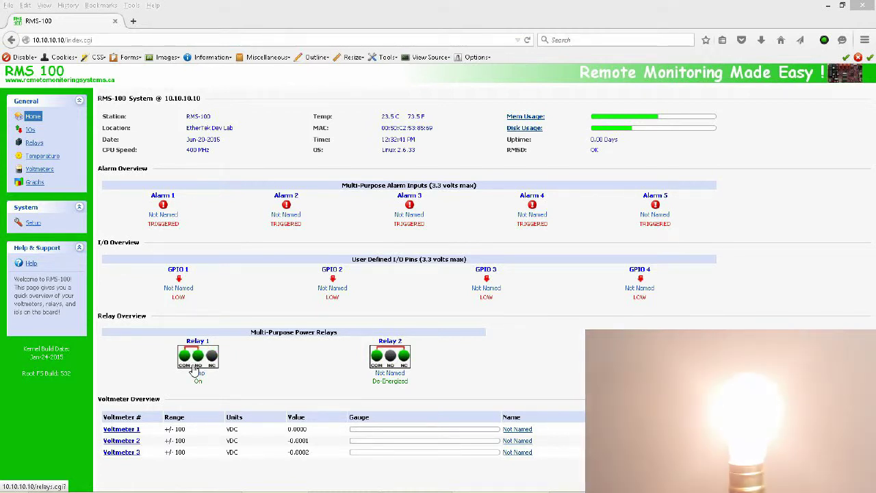
left_click(195, 369)
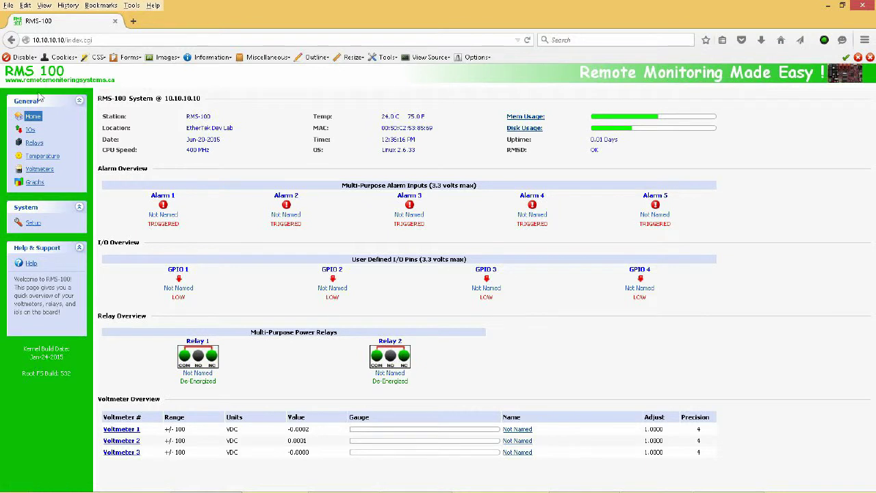
- Rename Relay 1 to 'Lamp' and replace its placeholder notes with a new note
left_click(32, 142)
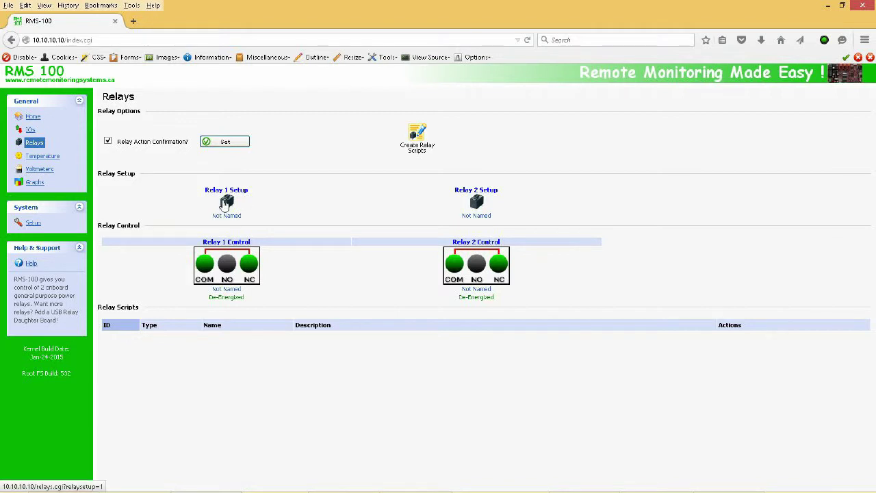
left_click(225, 202)
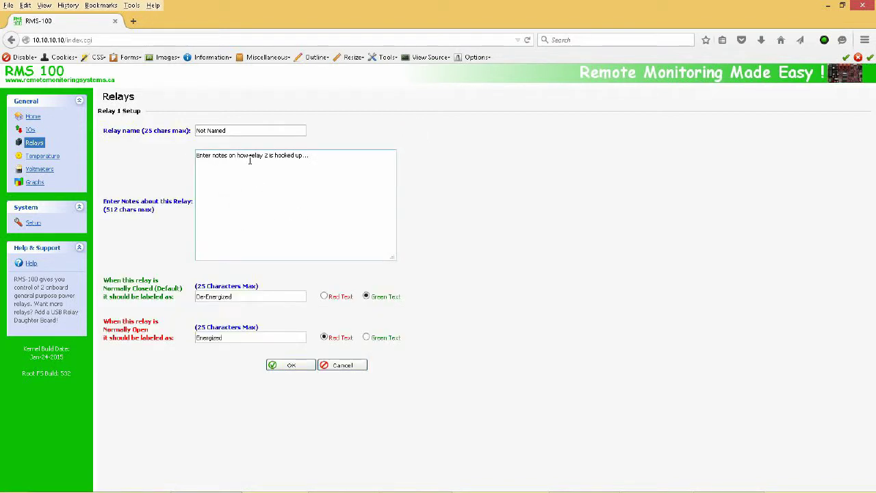
left_click_drag(222, 130, 183, 135)
type("La")
key("Tab")
key("Delete")
key("Delete")
key("Delete")
key("Delete")
key("Delete")
key("Delete")
key("Delete")
key("Delete")
key("Delete")
key("Delete")
key("Delete")
key("Delete")
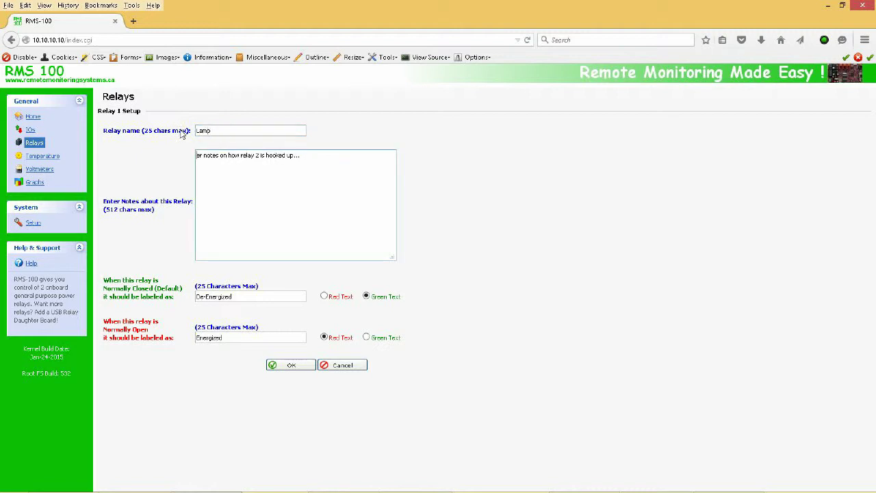
key("Delete")
key("Delete")
key("Delete")
key("Delete")
key("Delete")
key("Delete")
key("Delete")
key("Delete")
key("Delete")
key("Delete")
key("Delete")
key("Delete")
key("Delete")
key("Delete")
key("Delete")
key("Delete")
key("Delete")
key("Delete")
key("Delete")
key("Delete")
type("This relay controls the lamp.")
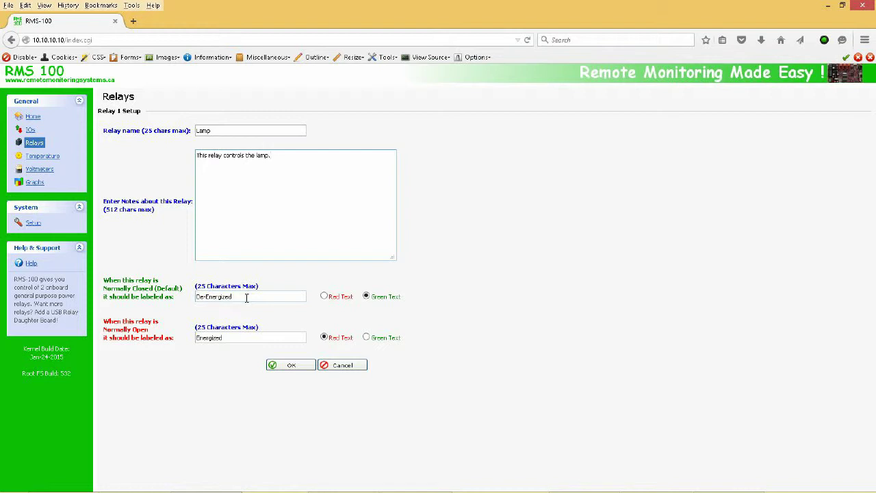
- Set Relay 1's state labels to Off in red text and On, then save
left_click_drag(246, 298, 183, 299)
type("Off")
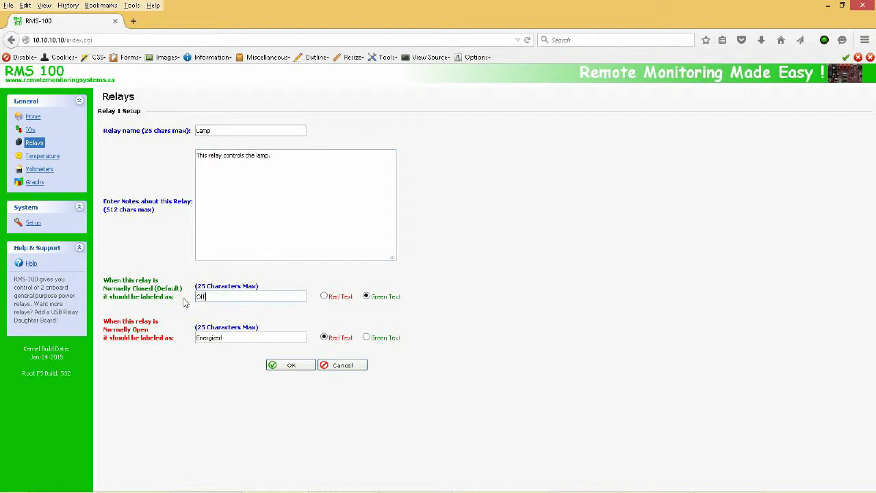
left_click(324, 295)
left_click(234, 337)
left_click_drag(233, 337, 196, 338)
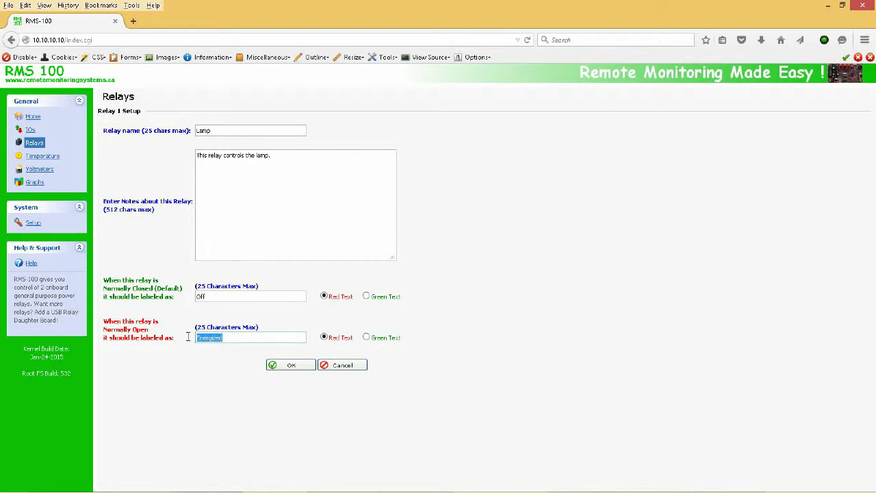
type("On")
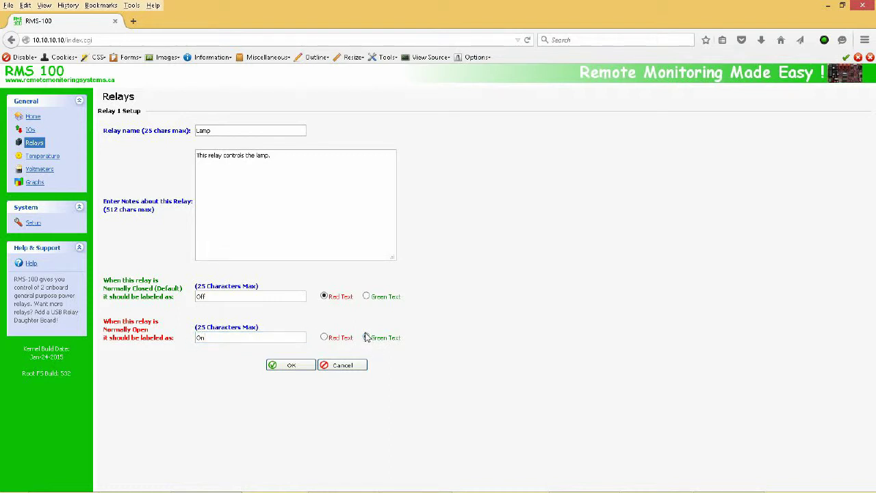
left_click(298, 366)
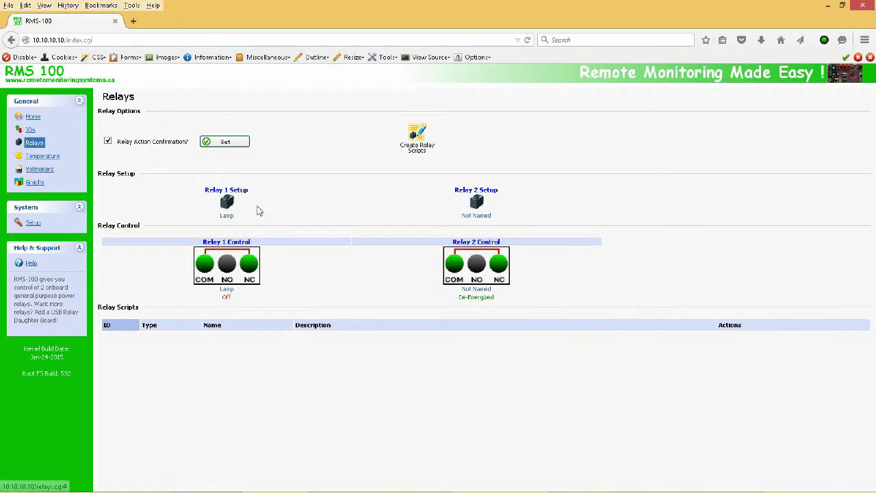
mouse_move(227, 205)
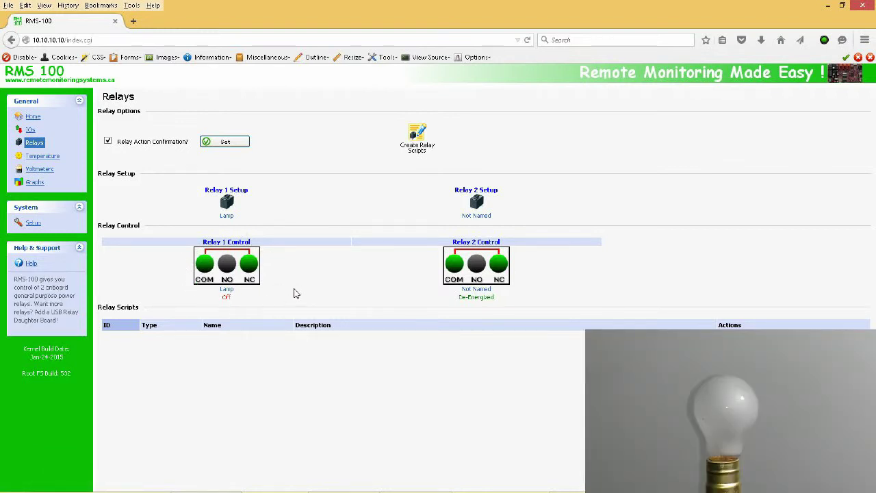
left_click(228, 265)
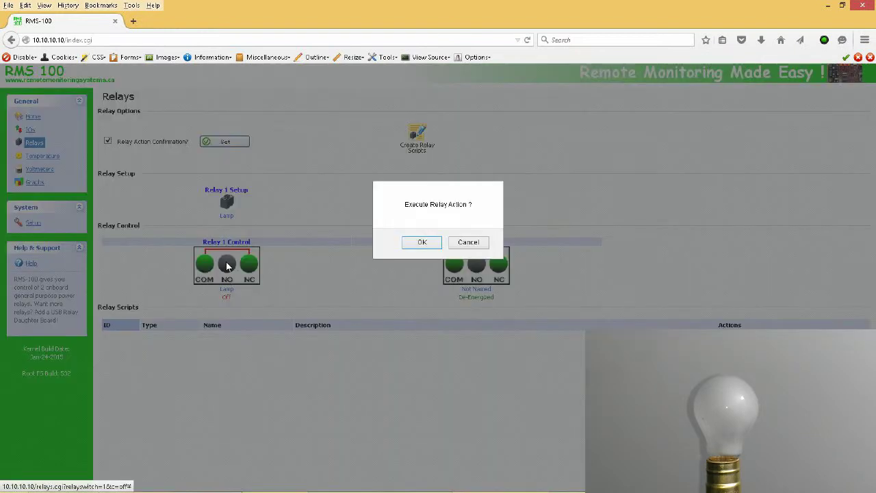
left_click(420, 245)
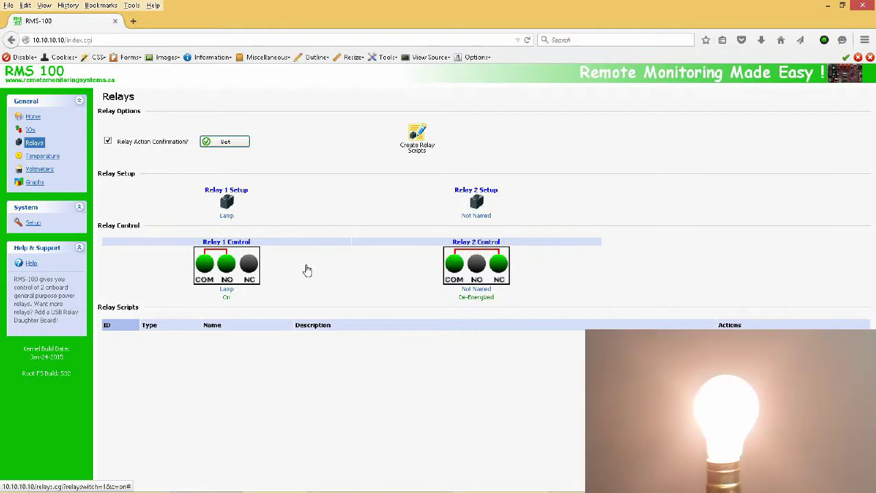
left_click(229, 272)
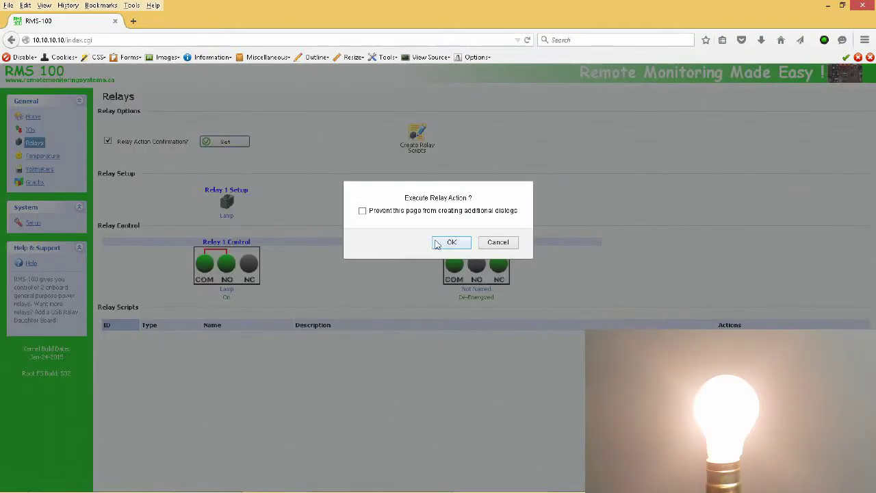
left_click(452, 242)
left_click(258, 272)
left_click(449, 242)
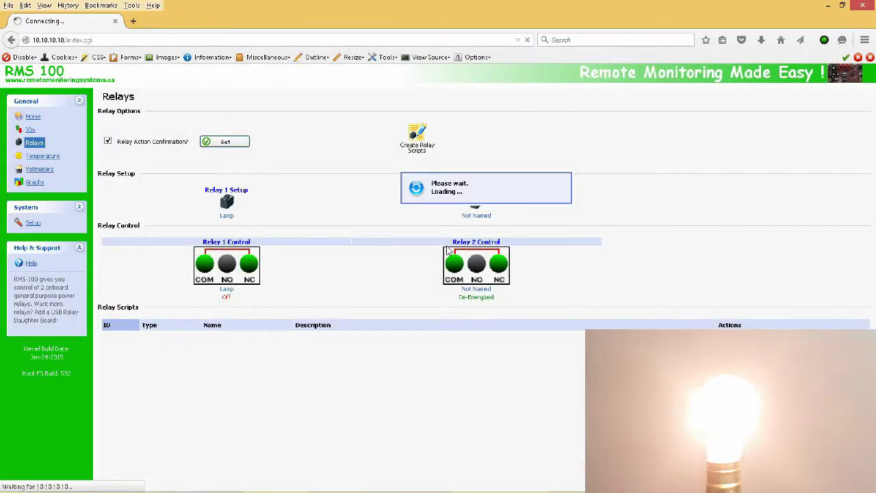
left_click(446, 262)
left_click(455, 242)
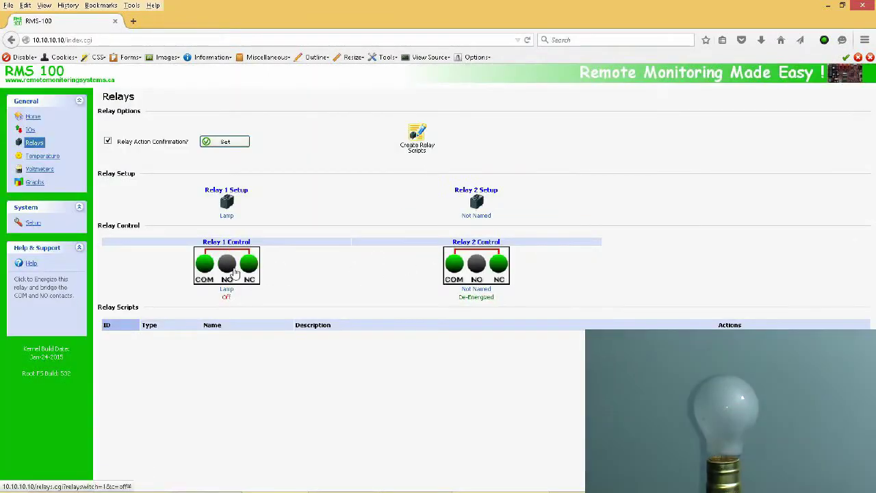
left_click(419, 254)
left_click(448, 241)
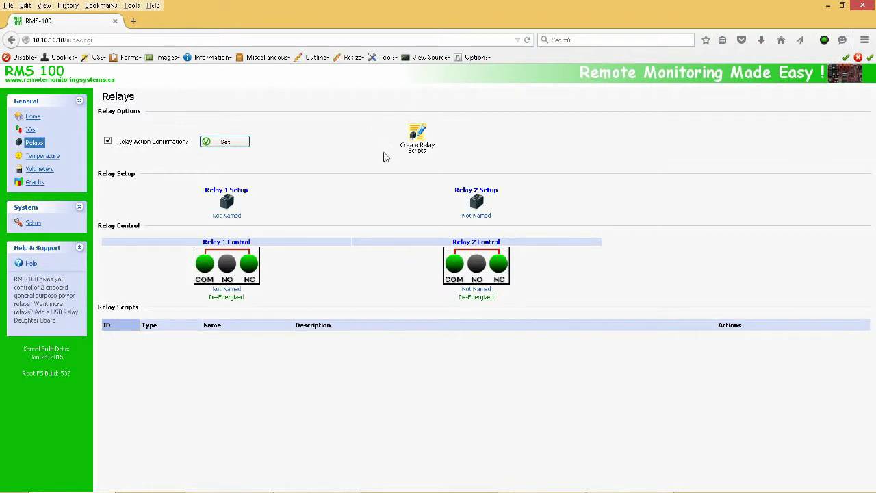
- Start a new relay script named Test Script with a short description in the notes
left_click(416, 136)
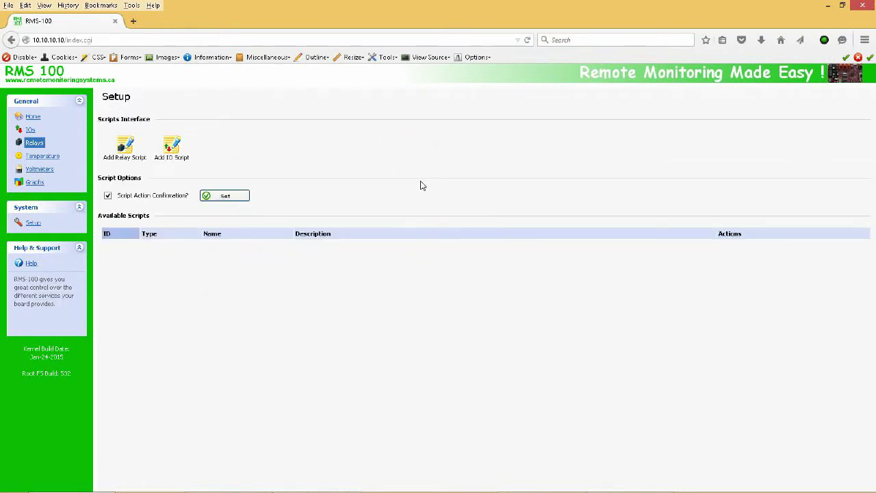
left_click(124, 150)
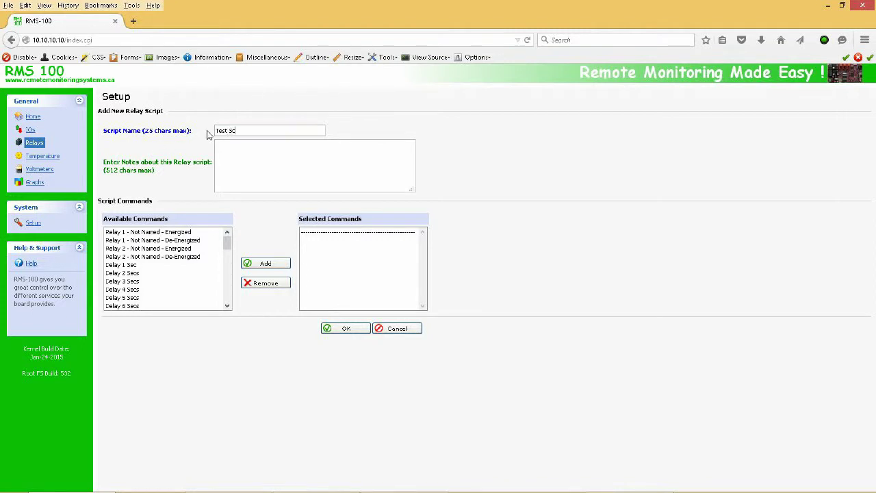
key("Tab")
type("Desc")
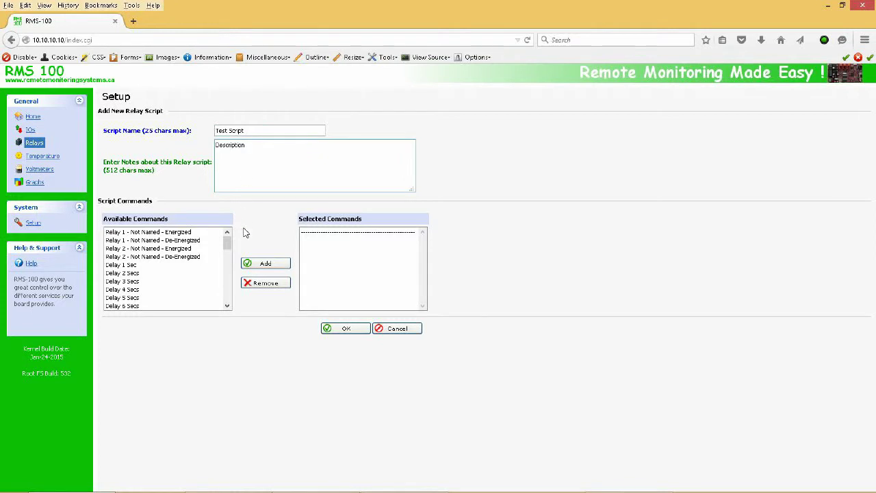
key("Tab")
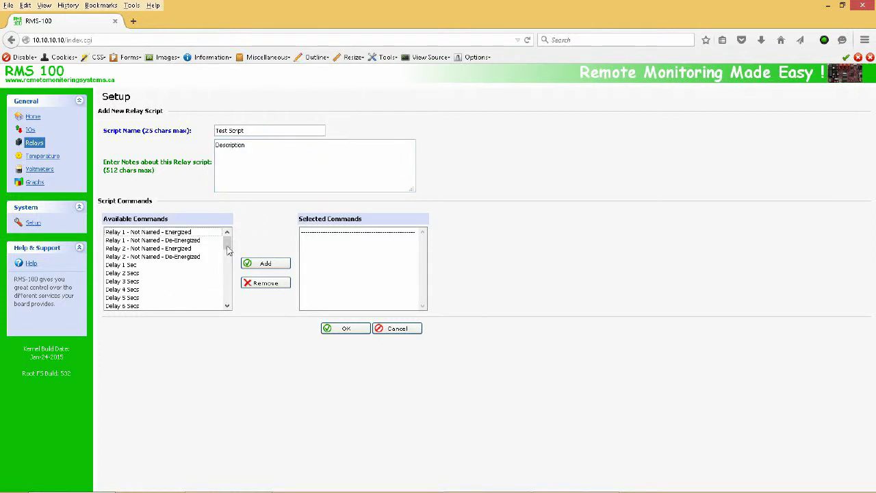
- Add energize Relay 1, Relay 2, then de-energize Relay 1, Relay 2, each followed by a 1-second delay
left_click_drag(228, 242, 251, 235)
left_click(175, 236)
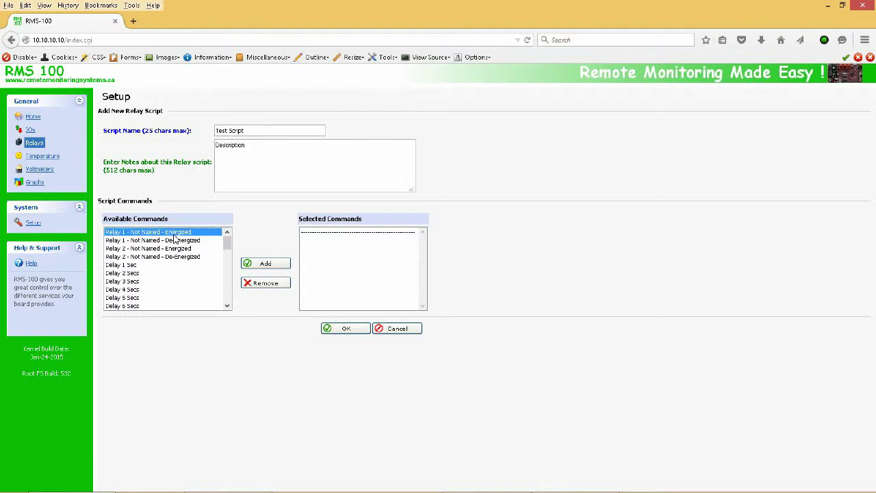
left_click(278, 269)
left_click(139, 265)
left_click(266, 264)
left_click(157, 248)
left_click(263, 264)
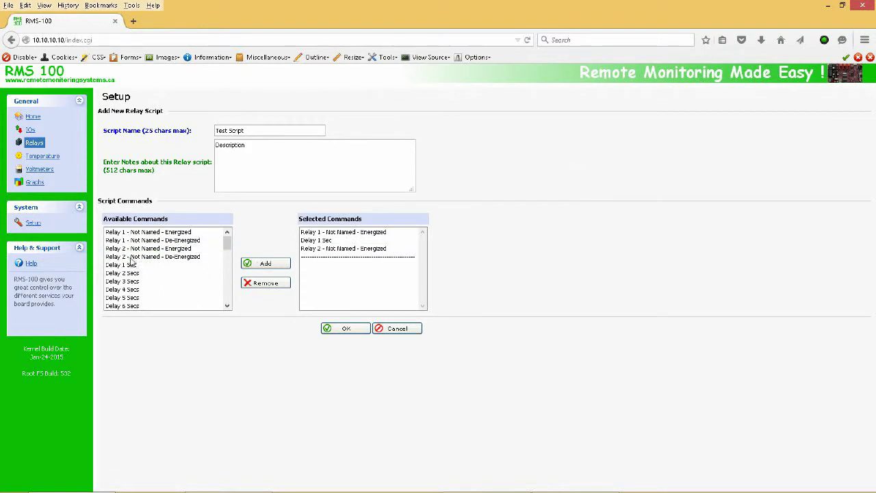
left_click(182, 265)
left_click(280, 268)
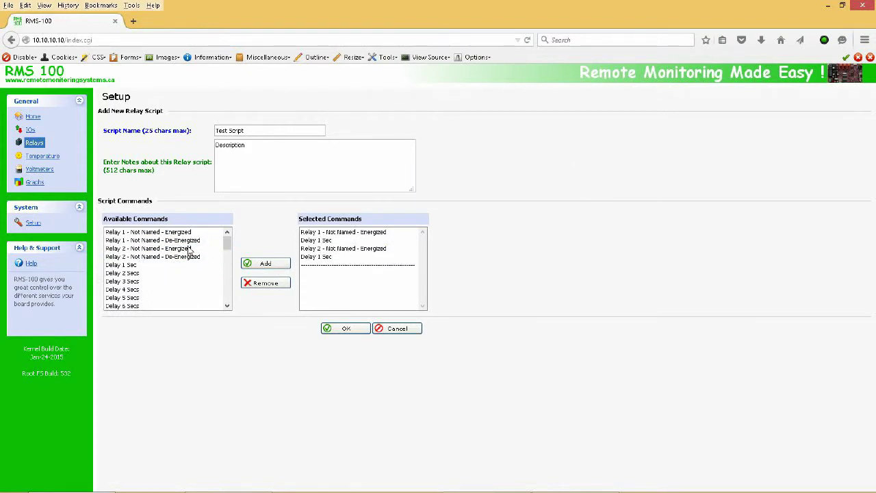
left_click(152, 241)
left_click(264, 266)
left_click(123, 265)
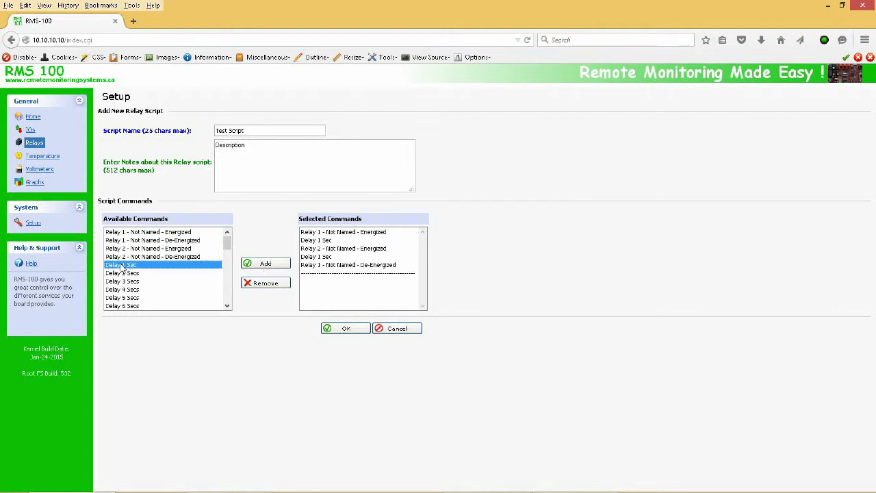
left_click(252, 267)
left_click(154, 257)
left_click(257, 264)
left_click(137, 265)
left_click(246, 264)
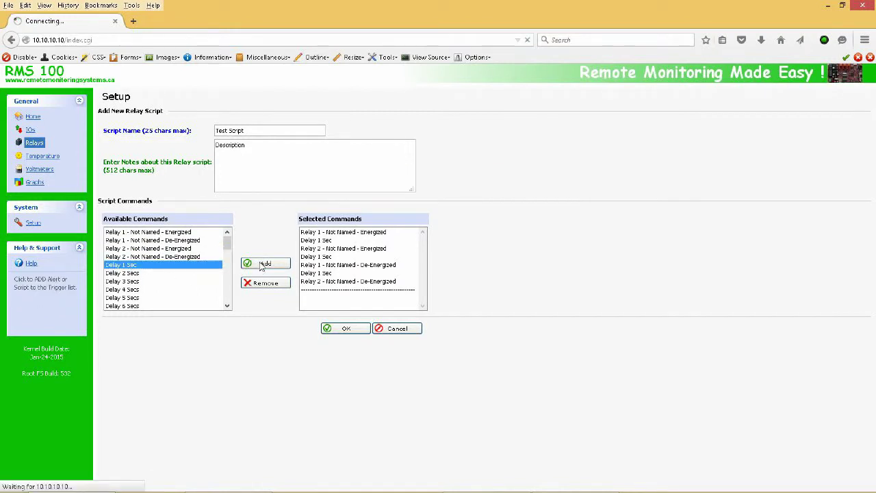
- Append energize Relay 1 and 2, de-energize Relay 1 and 2, and save Test Script
left_click(142, 235)
left_click(243, 263)
left_click(181, 248)
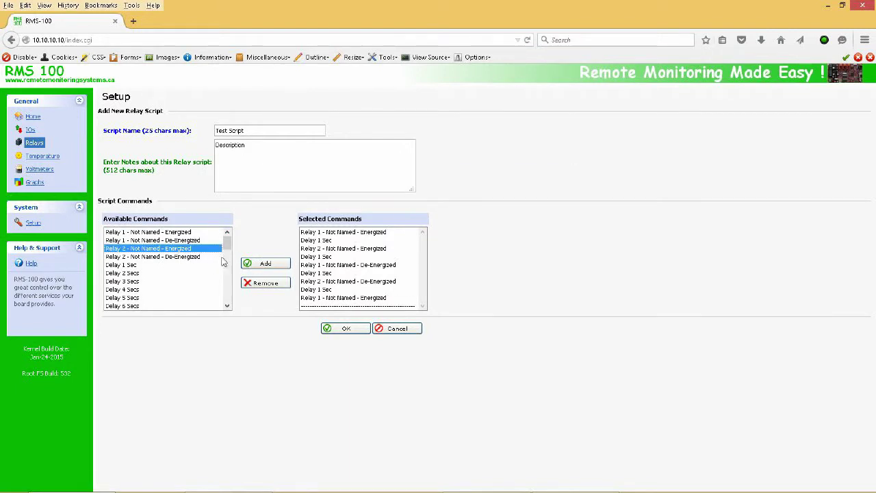
left_click(246, 267)
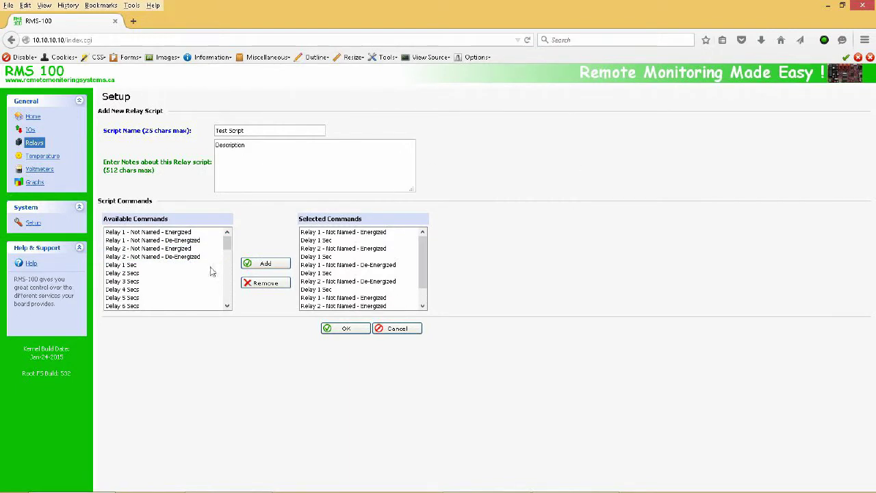
left_click(152, 240)
left_click(243, 264)
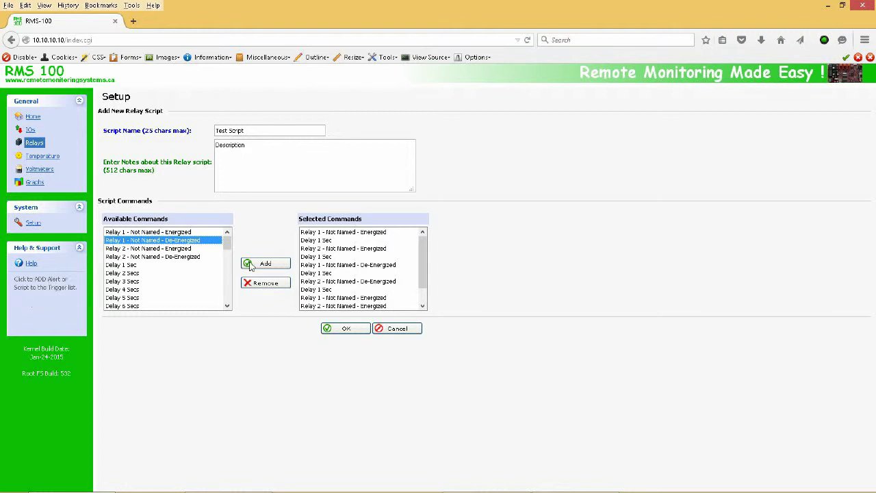
left_click(152, 256)
left_click(243, 264)
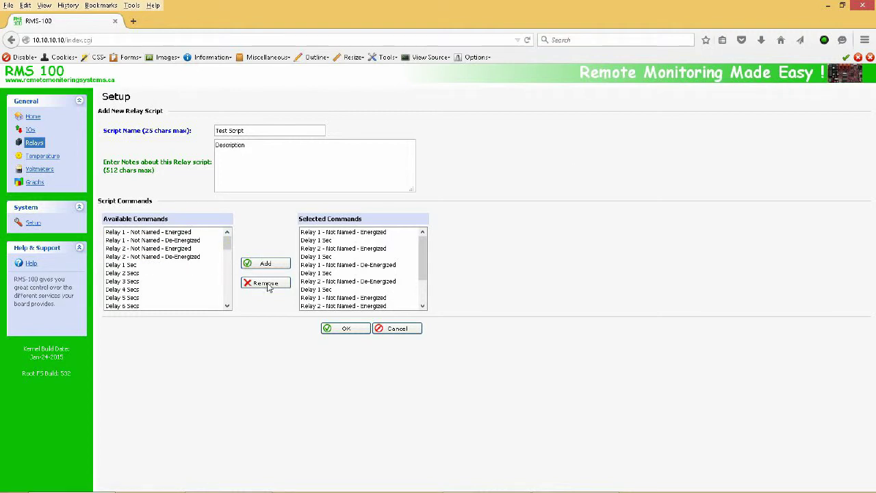
left_click(346, 329)
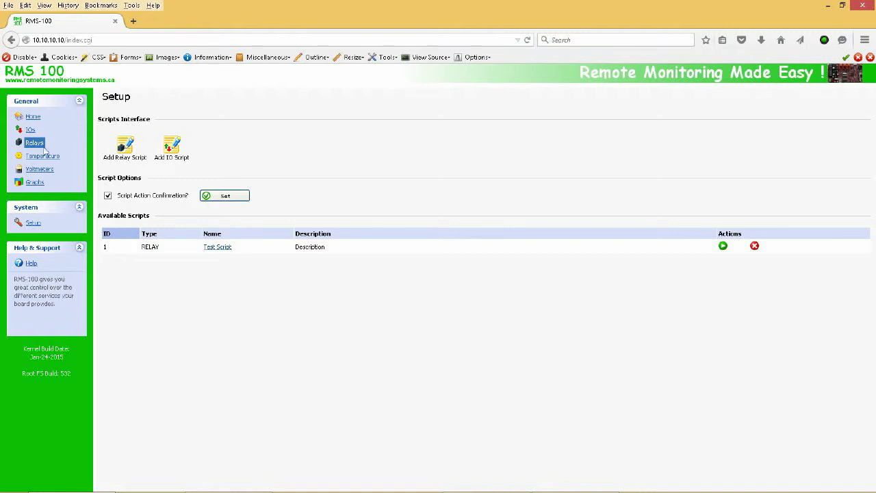
- Run relay script #1, Test Script, from the Relays page and confirm execution
left_click(34, 144)
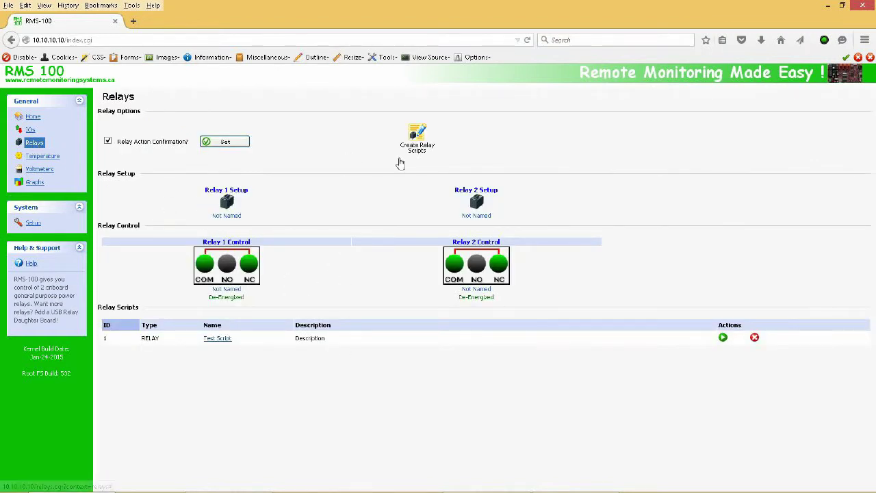
left_click(723, 337)
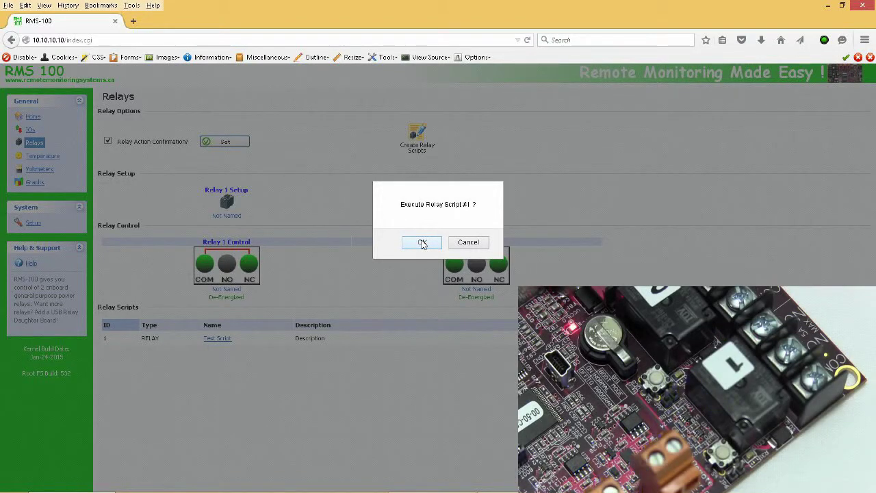
left_click(422, 242)
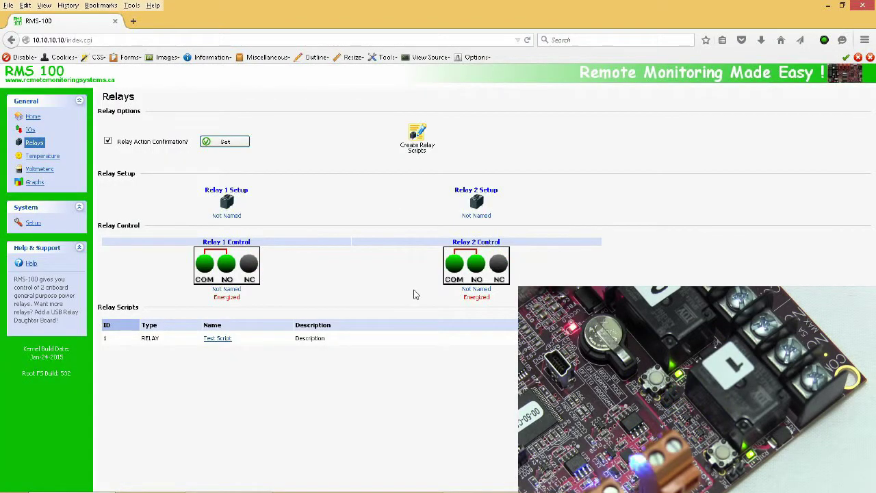